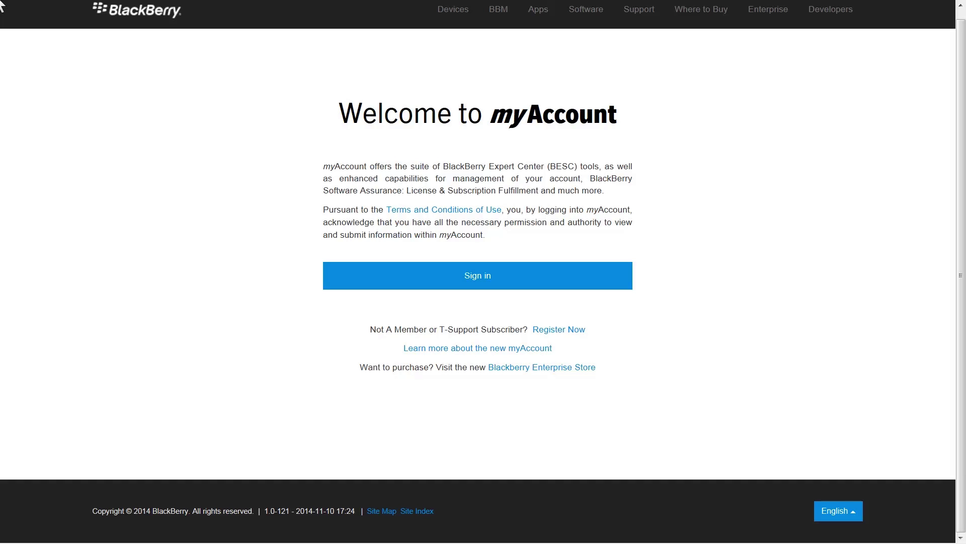
Go to the sign-in form, then take Forgot password? to land on the Enterprise Store home page.
{"action": "left_click", "coordinate": [465, 277]}
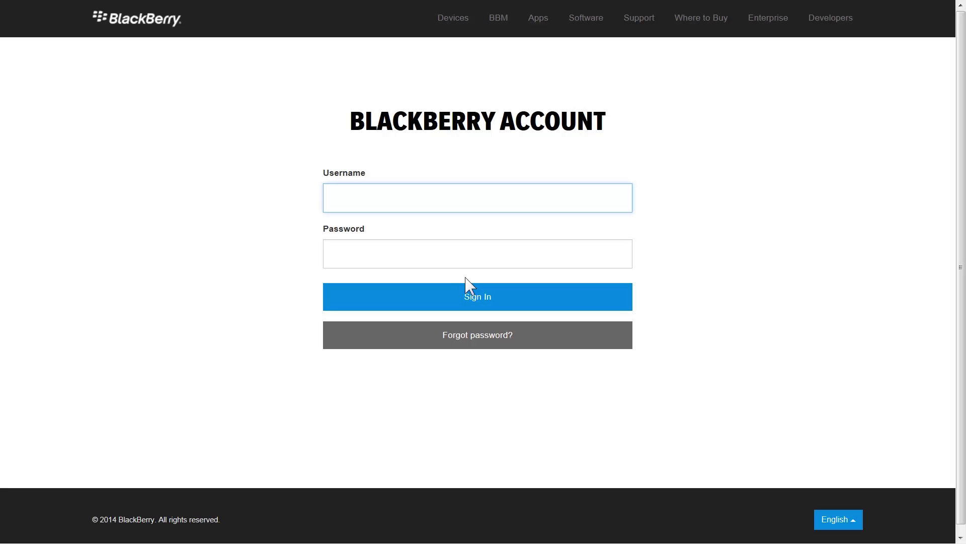
{"action": "left_click", "coordinate": [463, 346]}
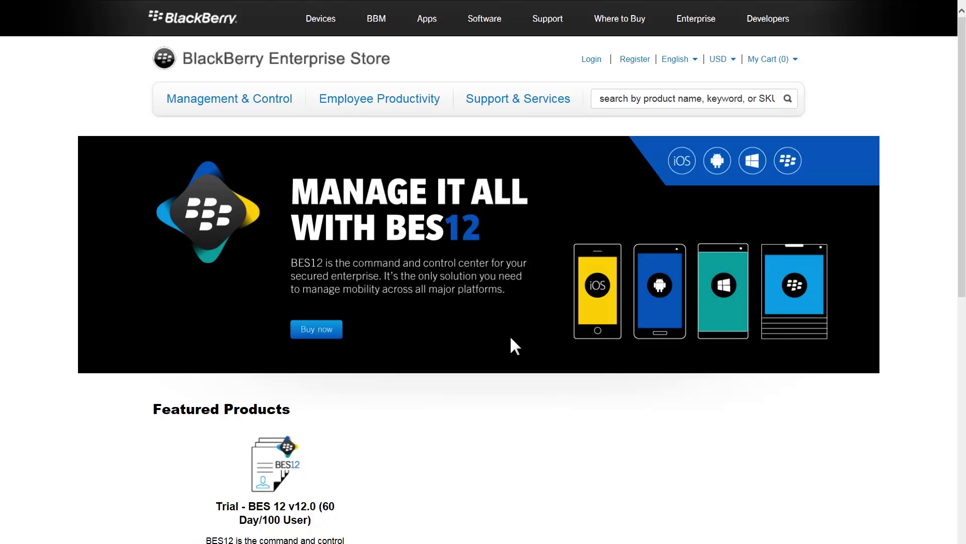
Enter the registrant's first name, last name and e-mail address.
{"action": "left_click", "coordinate": [631, 60]}
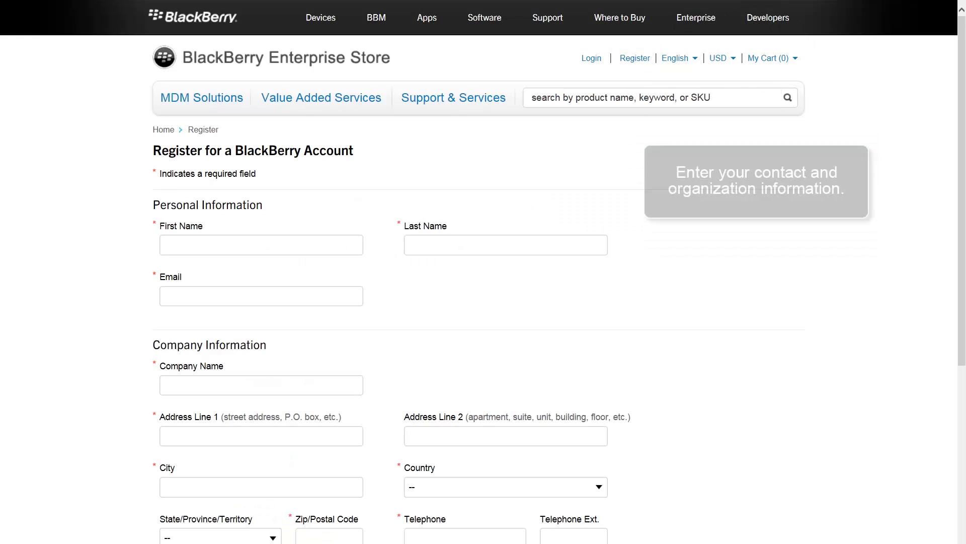
{"action": "key", "text": "Tab"}
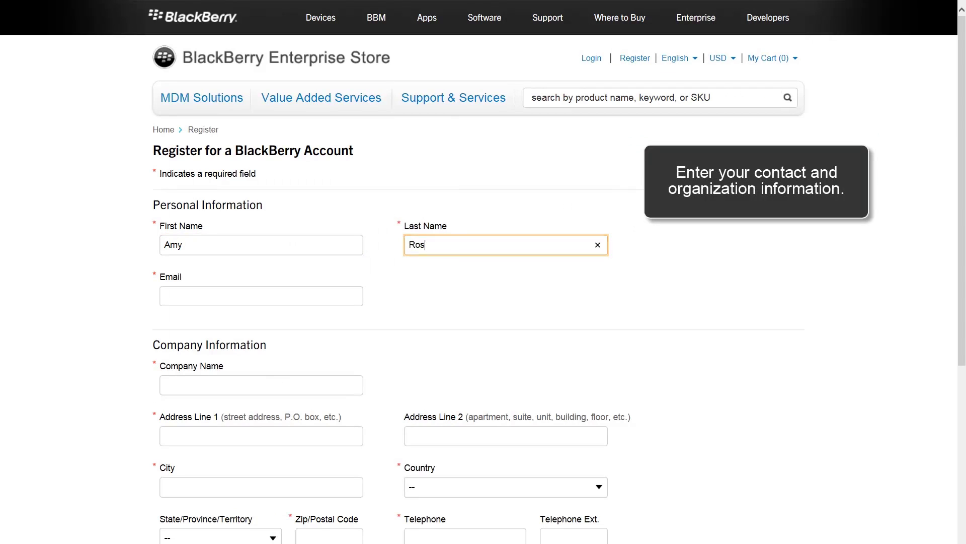
{"action": "key", "text": "Tab"}
{"action": "type", "text": "amy.ross@example.com"}
{"action": "scroll", "coordinate": [483, 272], "scroll_direction": "down", "scroll_amount": 5}
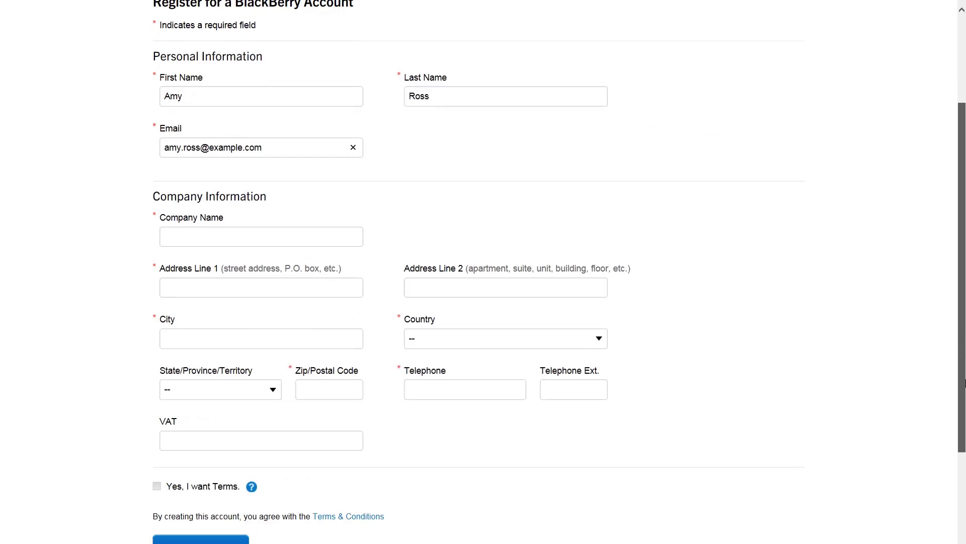
{"action": "scroll", "coordinate": [484, 272], "scroll_direction": "down", "scroll_amount": 1}
Fill in company BlackBerry with its street, city, country, state, ZIP and telephone, then submit.
{"action": "key", "text": "Tab"}
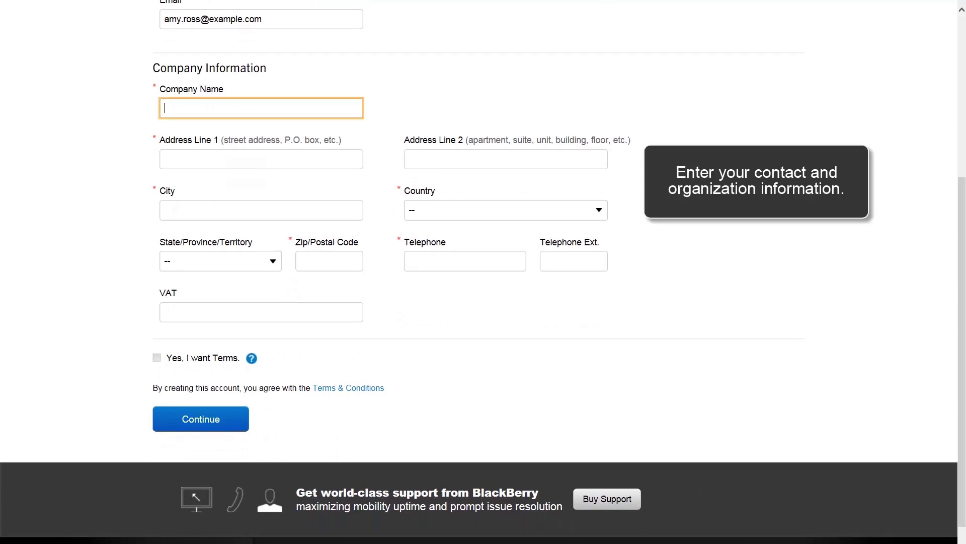
{"action": "type", "text": "BlackBerry"}
{"action": "key", "text": "Tab"}
{"action": "type", "text": "612 Wheelers Farms Rd."}
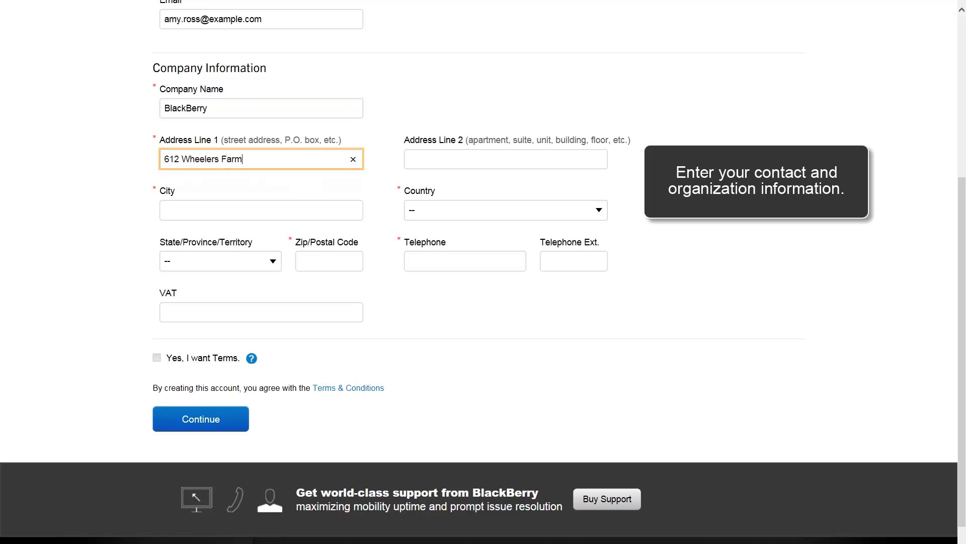
{"action": "key", "text": "Tab"}
{"action": "type", "text": "Milford"}
{"action": "key", "text": "Tab"}
{"action": "type", "text": "United States"}
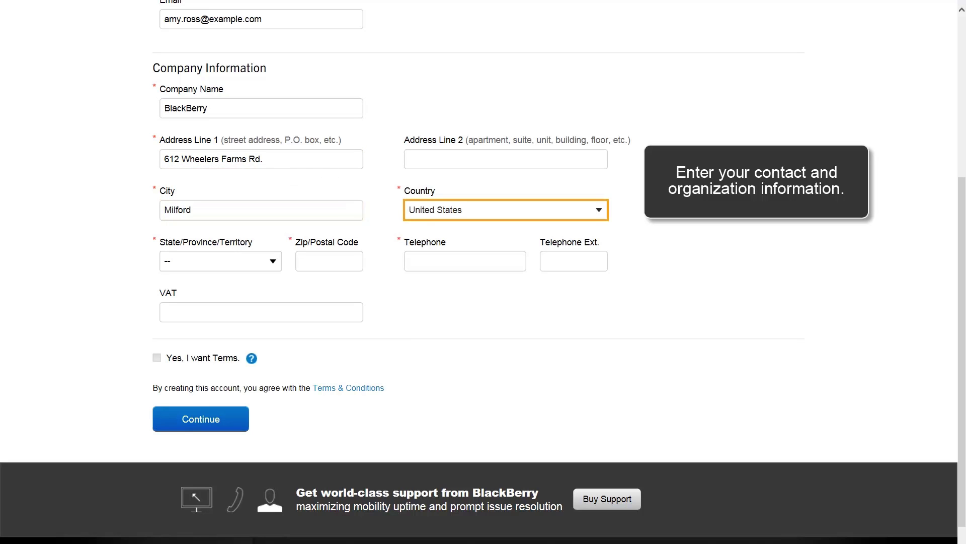
{"action": "key", "text": "Tab"}
{"action": "type", "text": "Connecticut"}
{"action": "key", "text": "Tab"}
{"action": "type", "text": "06461"}
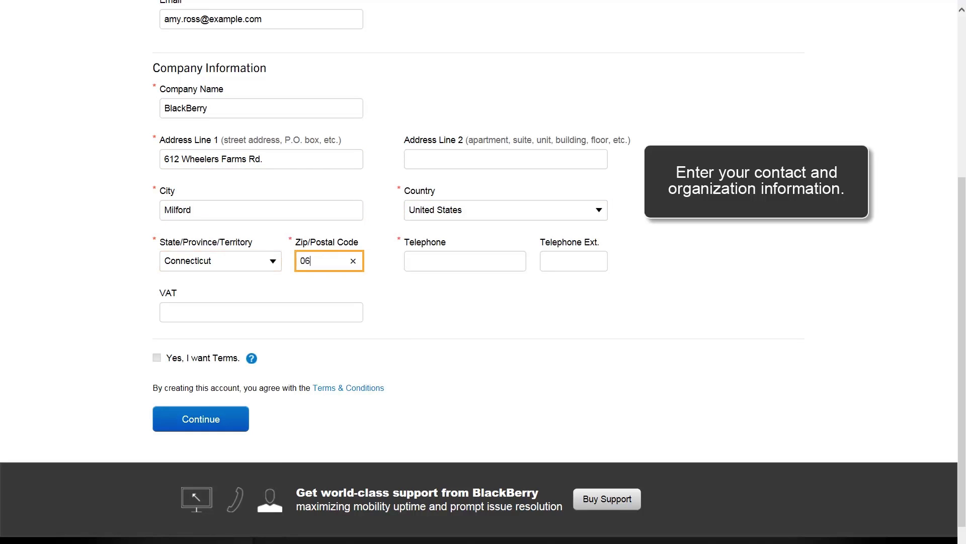
{"action": "key", "text": "Tab"}
{"action": "type", "text": "519-555-0190"}
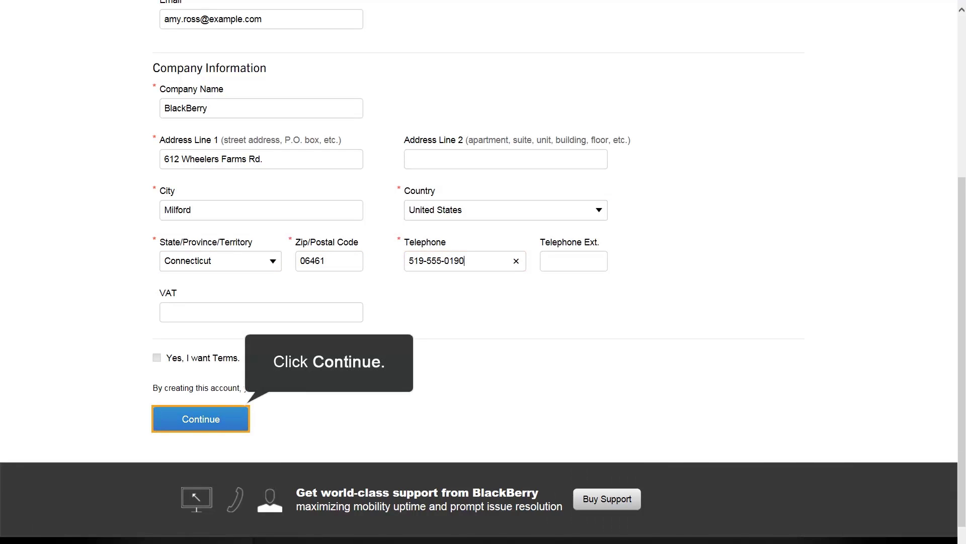
{"action": "key", "text": "Return"}
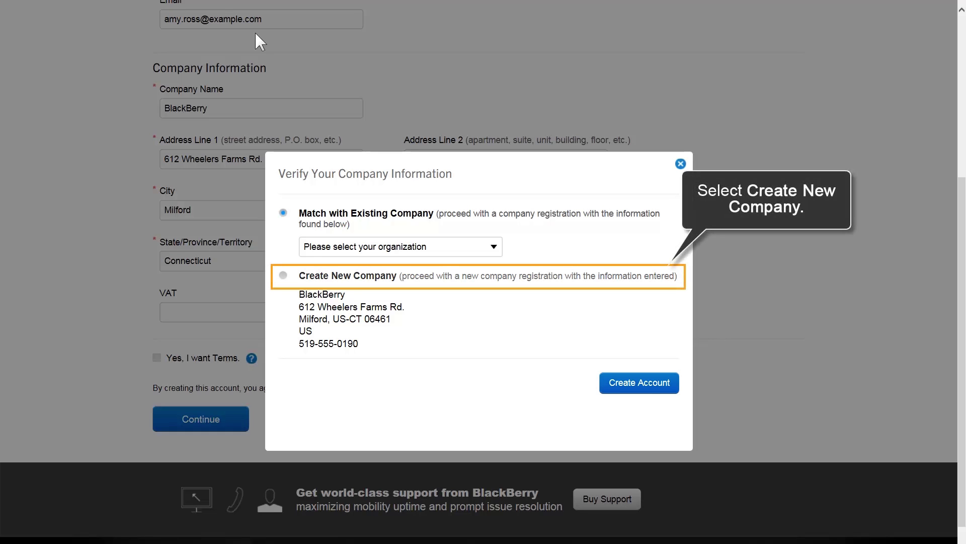
Choose Create New Company and create the account.
{"action": "left_click", "coordinate": [433, 278]}
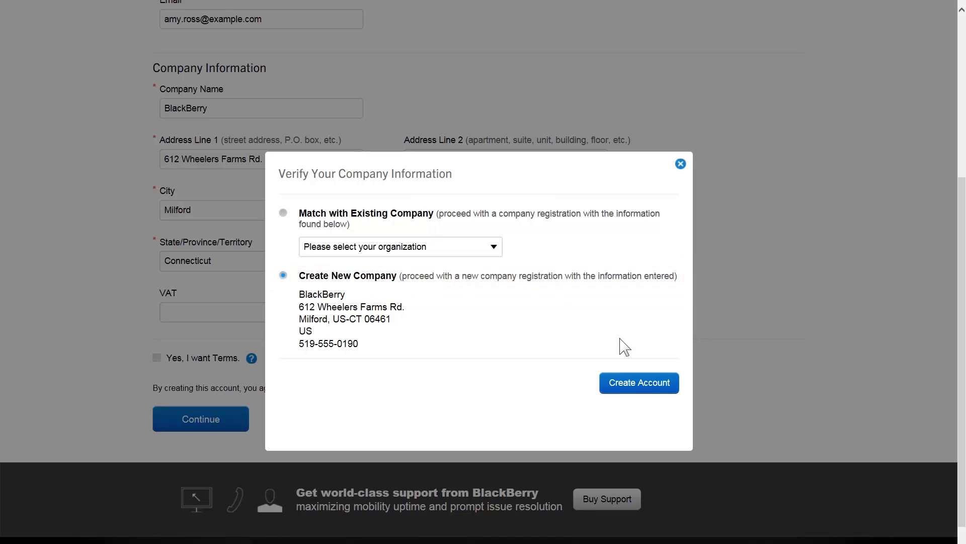
{"action": "left_click", "coordinate": [635, 390]}
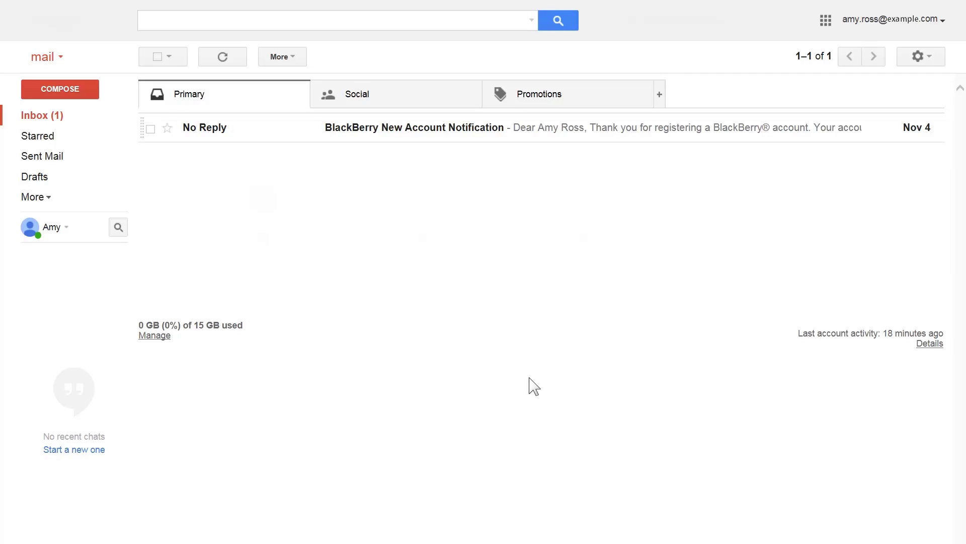
Open the BlackBerry New Account Notification email and follow its Activation Link.
{"action": "left_click", "coordinate": [347, 141]}
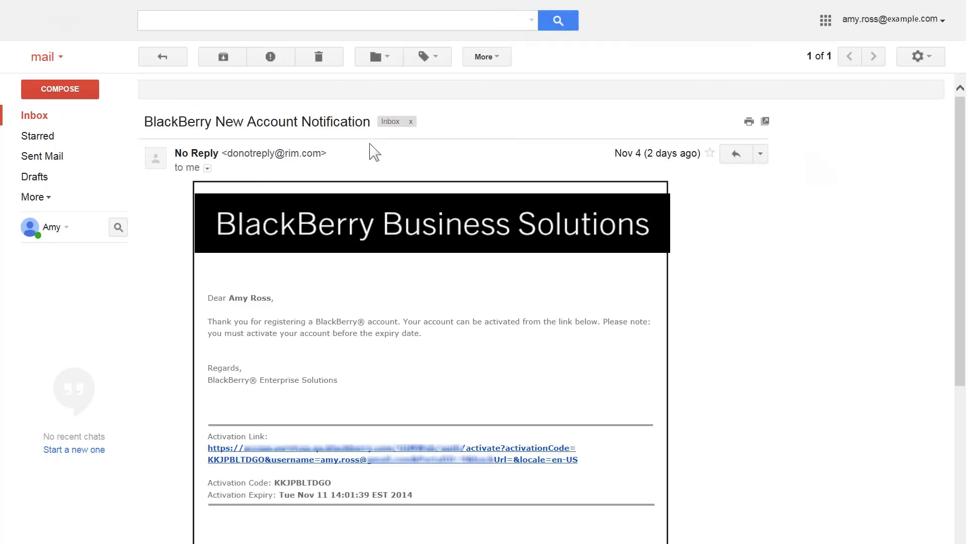
{"action": "left_click", "coordinate": [429, 459]}
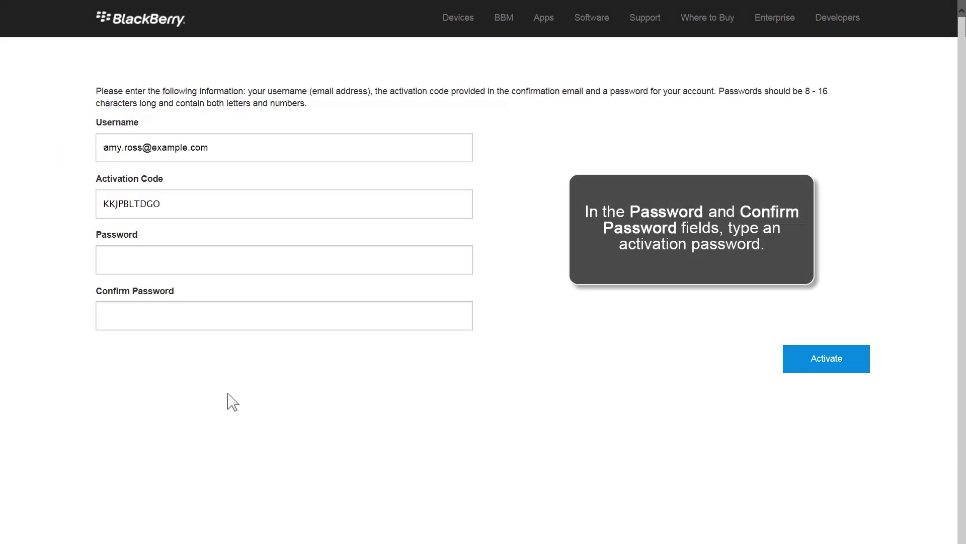
Enter and confirm the new account password, then activate the account.
{"action": "left_click", "coordinate": [194, 272]}
{"action": "type", "text": "*********"}
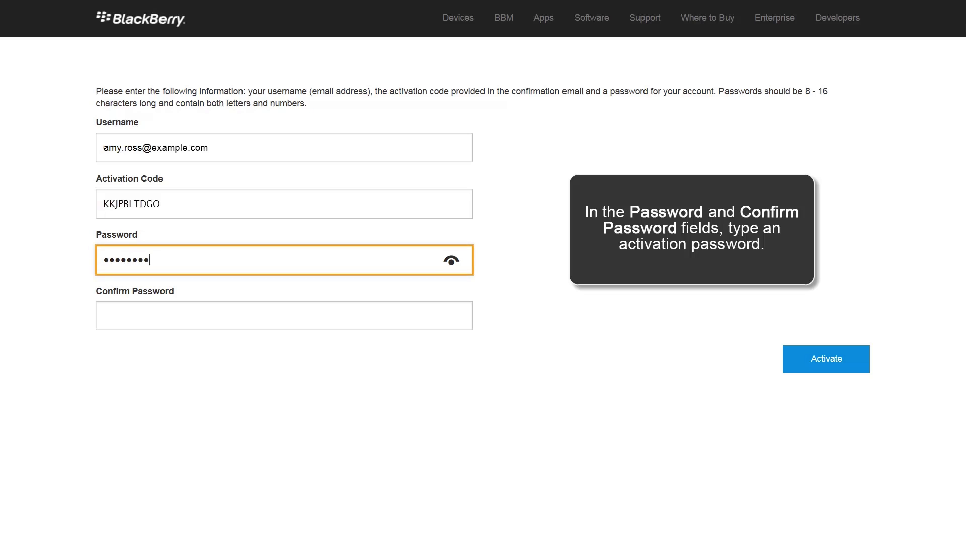
{"action": "key", "text": "Tab"}
{"action": "type", "text": "********"}
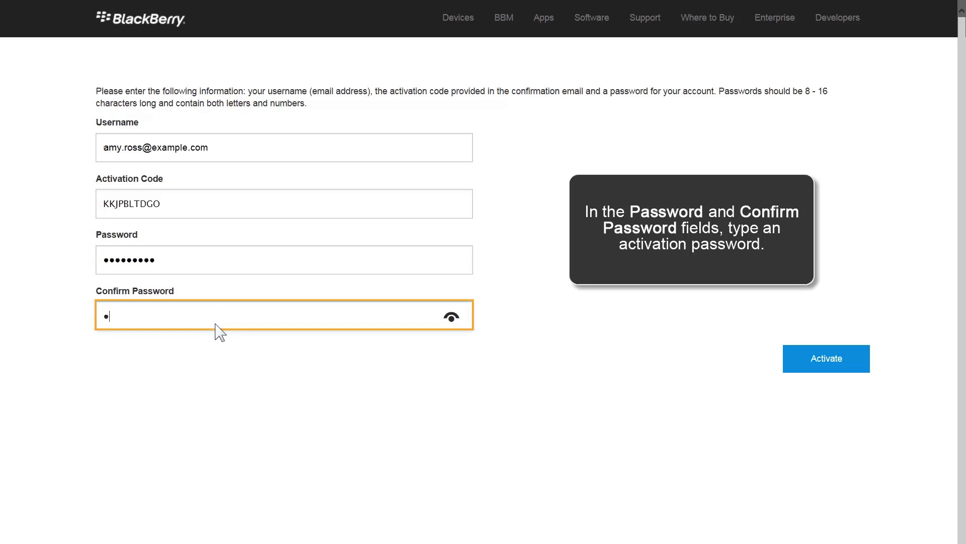
{"action": "type", "text": "*"}
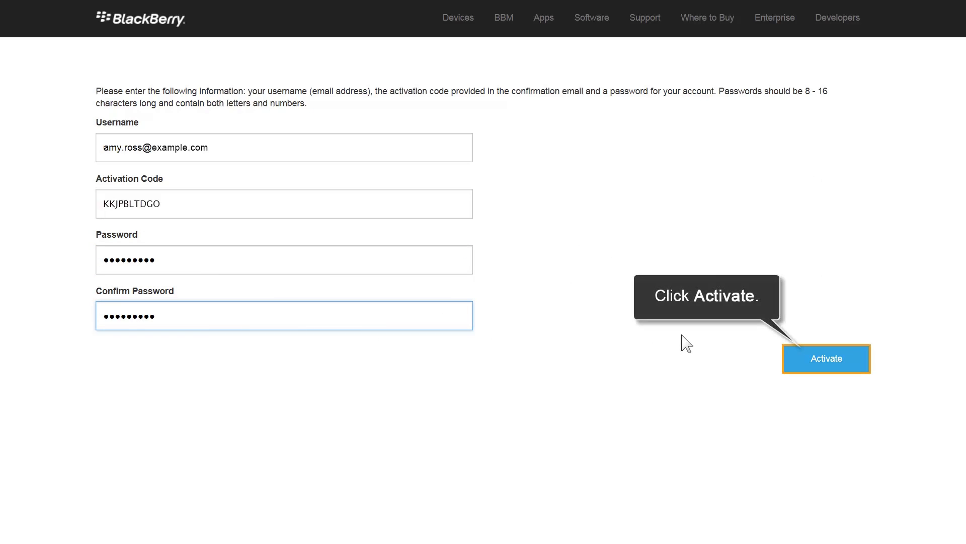
{"action": "left_click", "coordinate": [829, 367]}
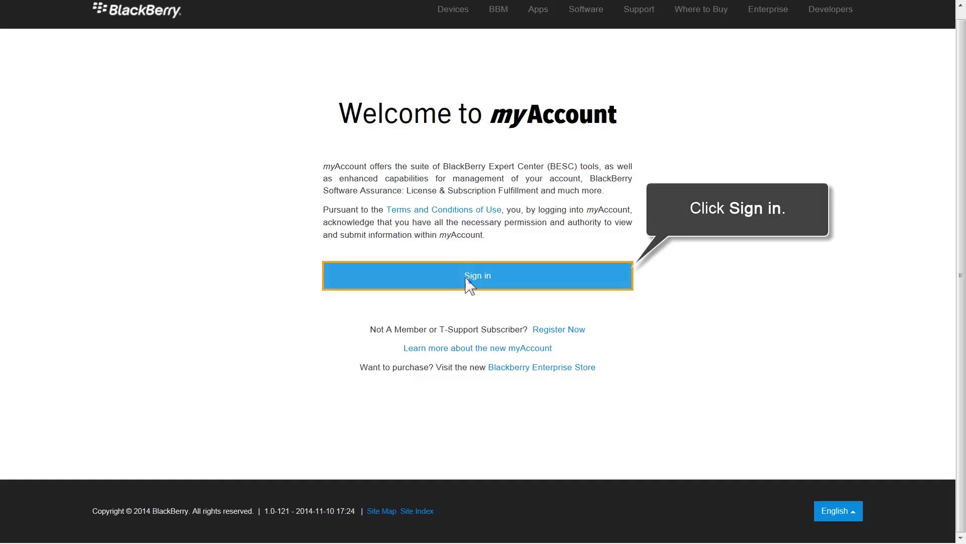
Sign in to myAccount with the new account's e-mail username and password.
{"action": "left_click", "coordinate": [468, 279]}
{"action": "left_click", "coordinate": [362, 199]}
{"action": "type", "text": "amy.ross@example.com"}
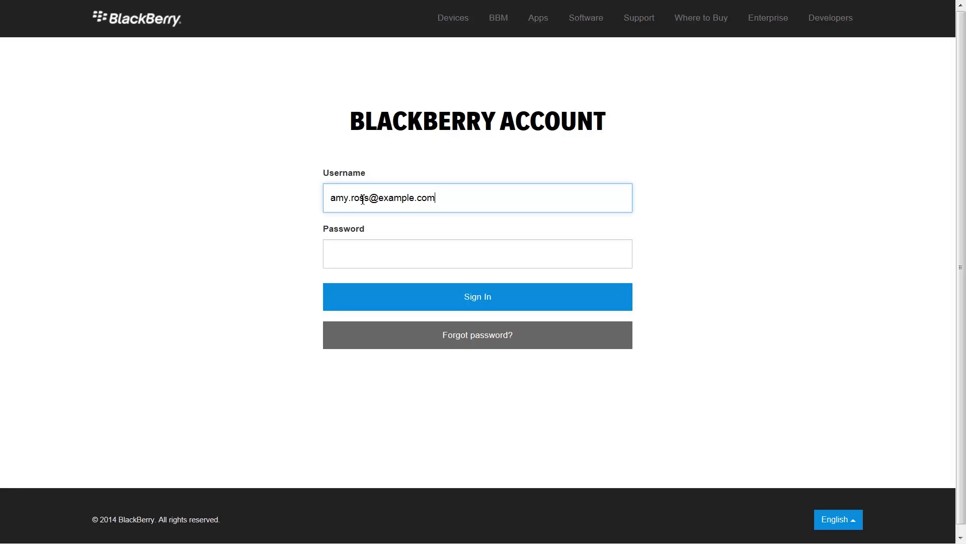
{"action": "left_click", "coordinate": [371, 255]}
{"action": "type", "text": "•••••••••"}
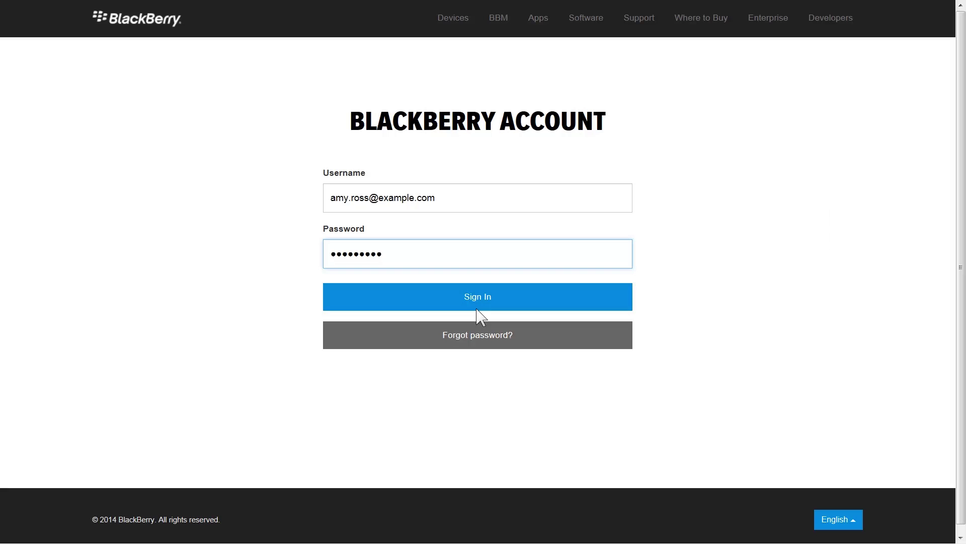
{"action": "left_click", "coordinate": [477, 310]}
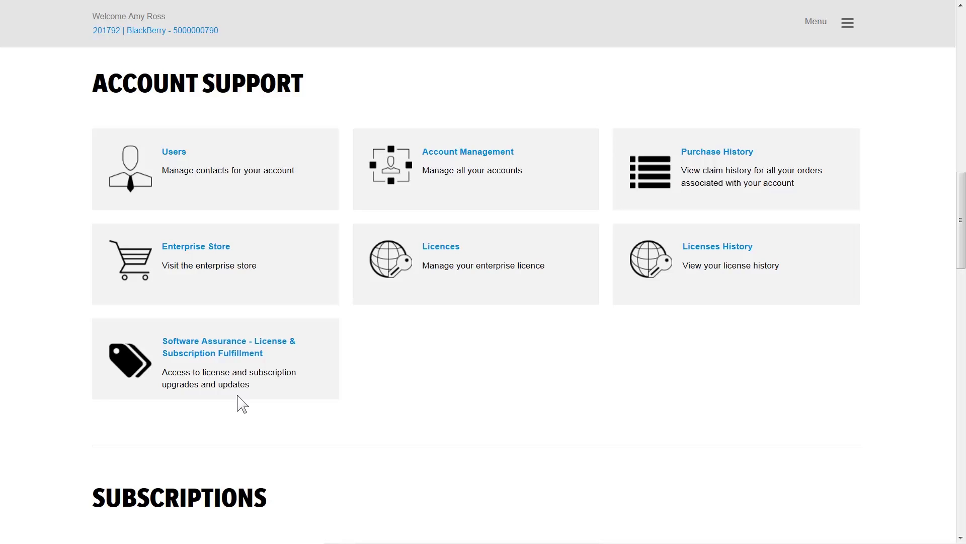
Open the Software Assurance - License & Subscription Fulfillment tile from the dashboard.
{"action": "left_click", "coordinate": [238, 396]}
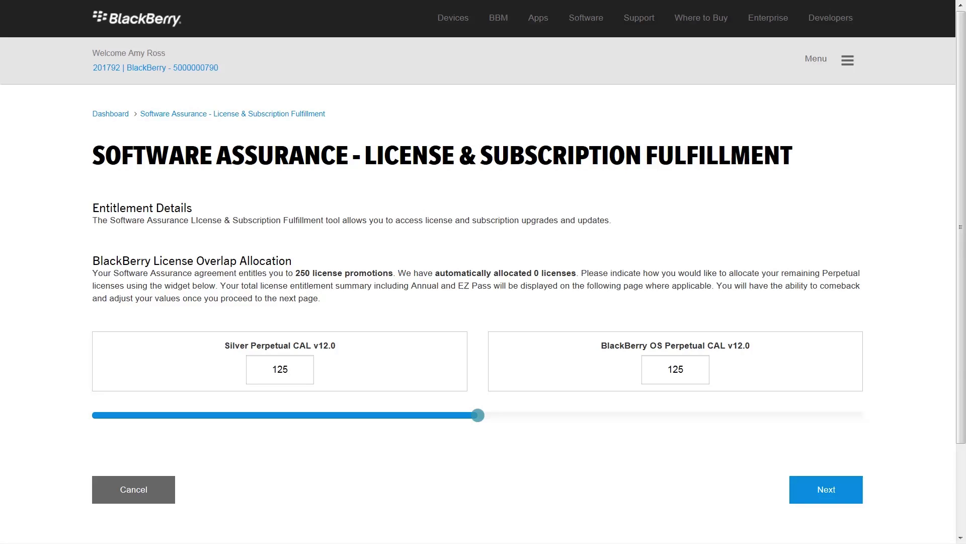
Allocate 165 Silver and 85 BlackBerry OS CALs, submit the migration and close the Success dialog.
{"action": "left_click_drag", "start_coordinate": [478, 415], "coordinate": [604, 422]}
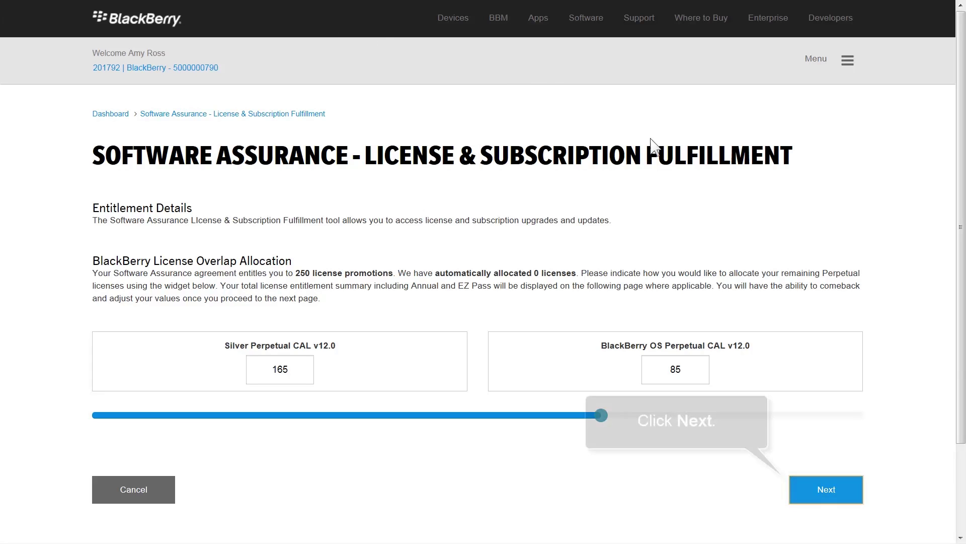
{"action": "left_click", "coordinate": [826, 489]}
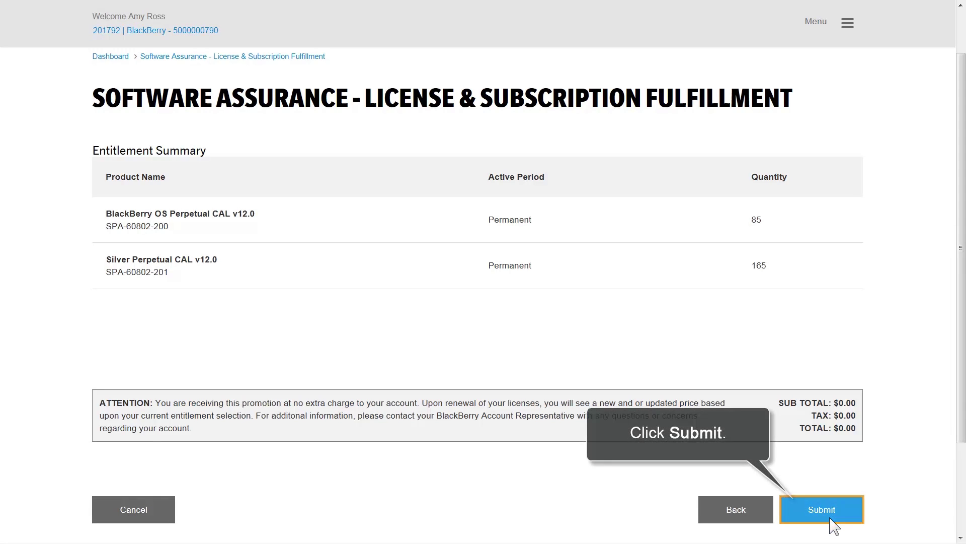
{"action": "left_click", "coordinate": [831, 519]}
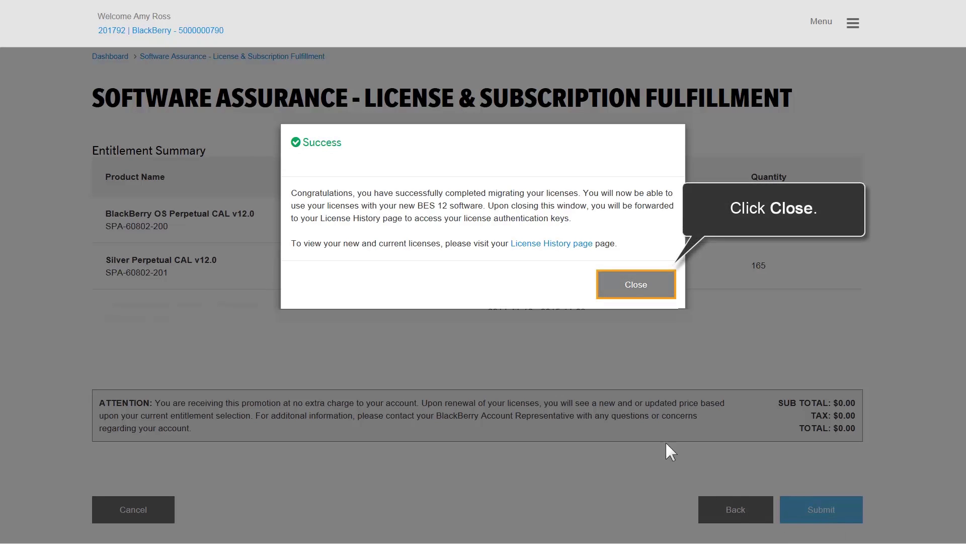
{"action": "left_click", "coordinate": [632, 296]}
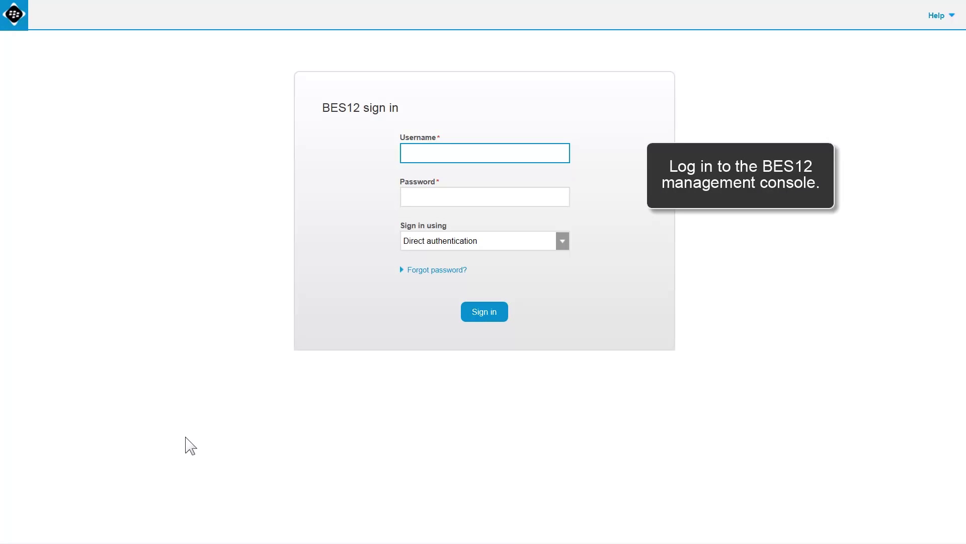
Sign in to the BES12 console as admin with the account password.
{"action": "left_click", "coordinate": [465, 160]}
{"action": "type", "text": "admin"}
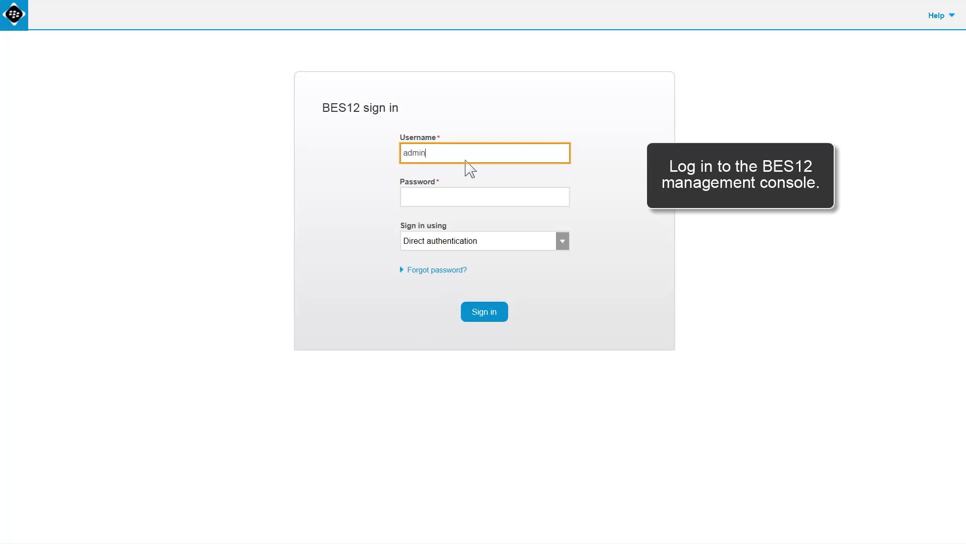
{"action": "key", "text": "Tab"}
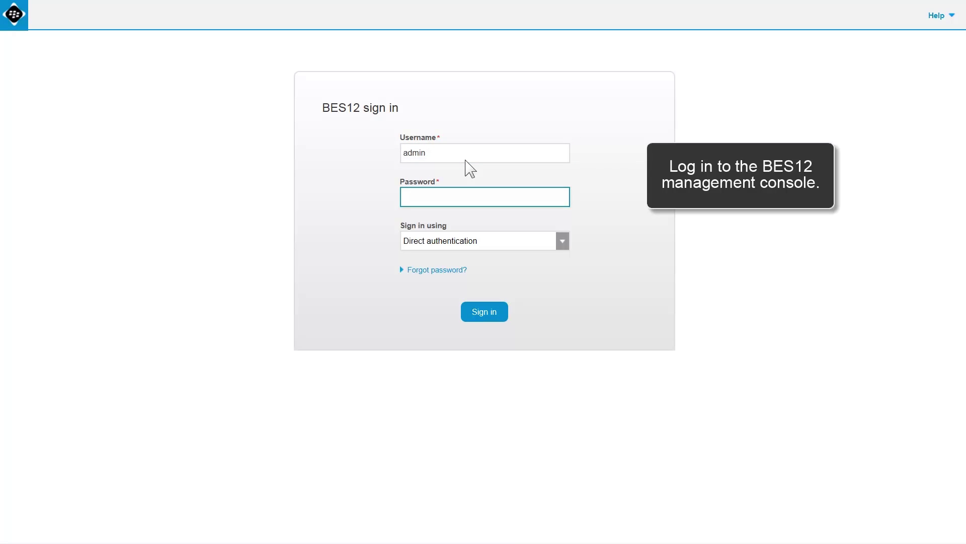
{"action": "left_click", "coordinate": [456, 196]}
{"action": "type", "text": "•••••••••"}
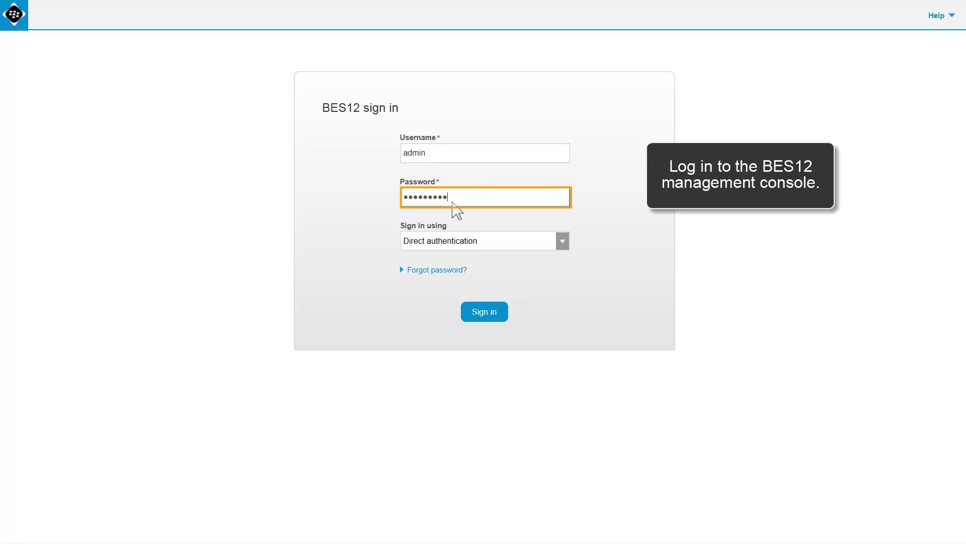
{"action": "left_click", "coordinate": [480, 314]}
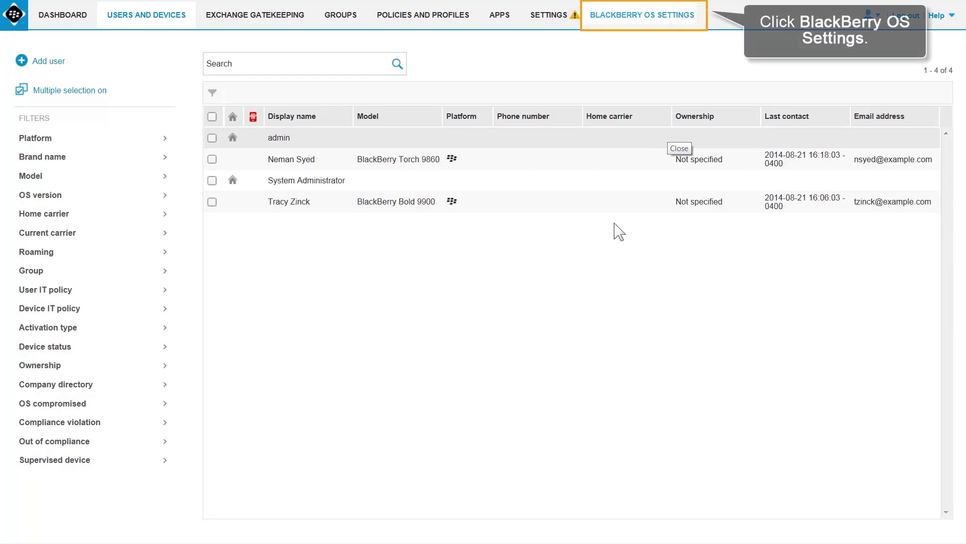
Open BlackBerry OS Settings > Solution topology > BlackBerry Domain > Component view > BlackBerry Administration Service.
{"action": "left_click", "coordinate": [653, 32]}
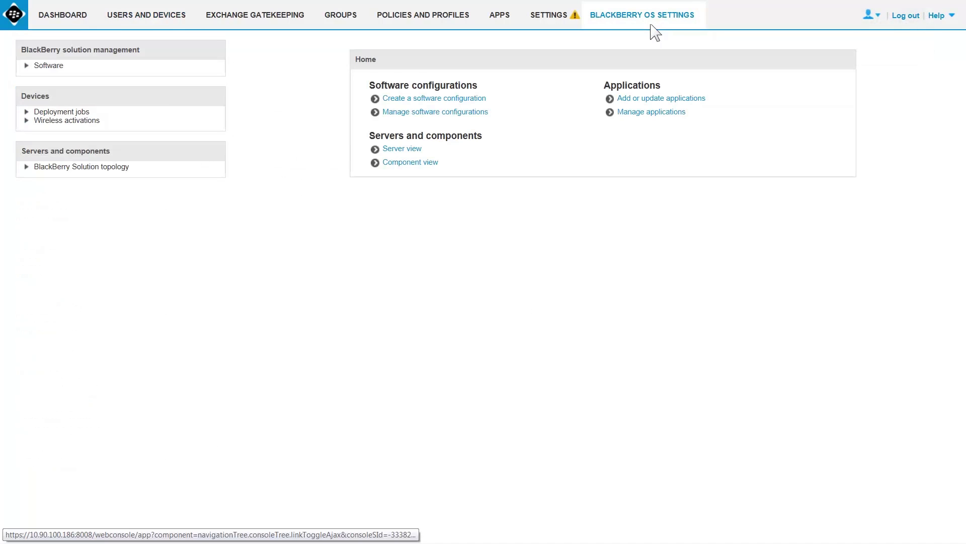
{"action": "left_click", "coordinate": [27, 171]}
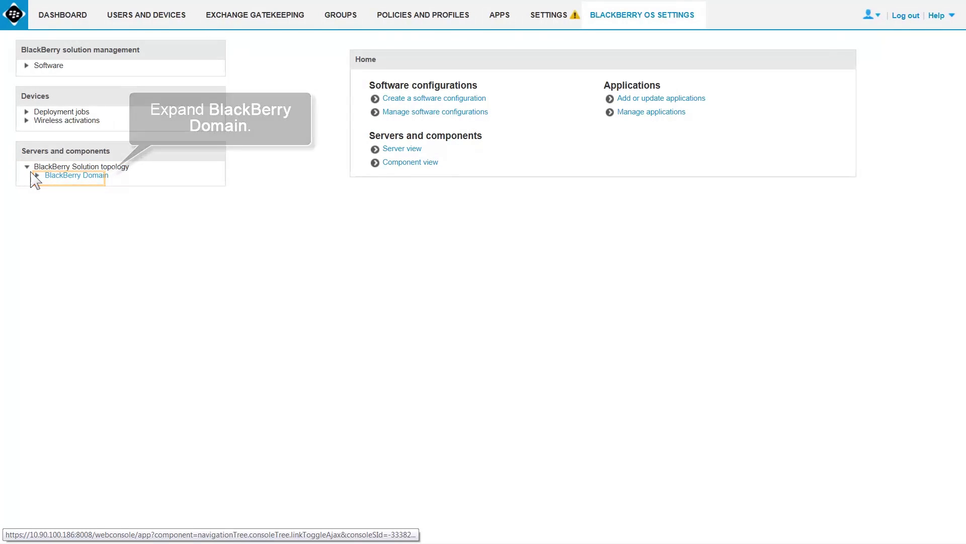
{"action": "left_click", "coordinate": [35, 175]}
{"action": "left_click", "coordinate": [48, 192]}
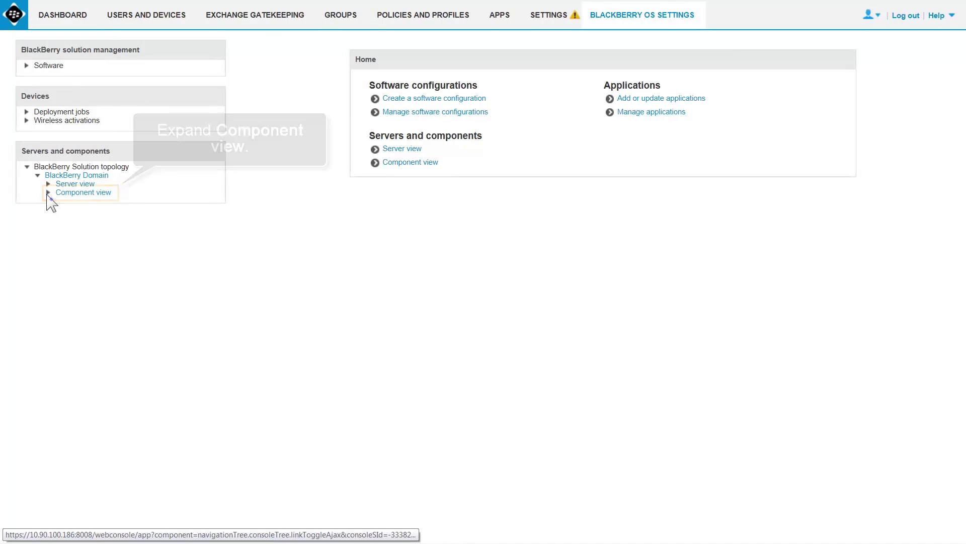
{"action": "left_click", "coordinate": [113, 203]}
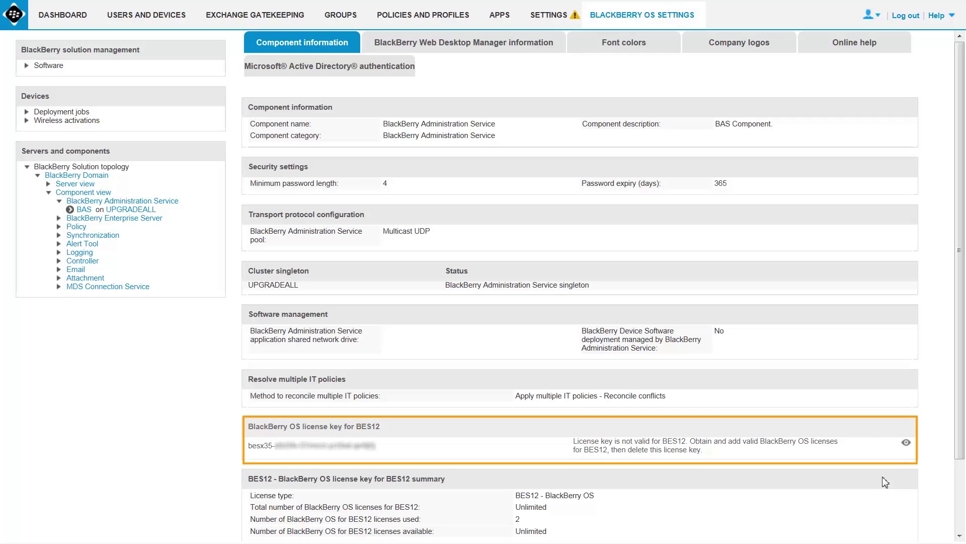
Make the Administration Service component editable and enter the new BES12 BlackBerry OS license key in the five key fields.
{"action": "scroll", "coordinate": [885, 481], "scroll_direction": "down", "scroll_amount": 2}
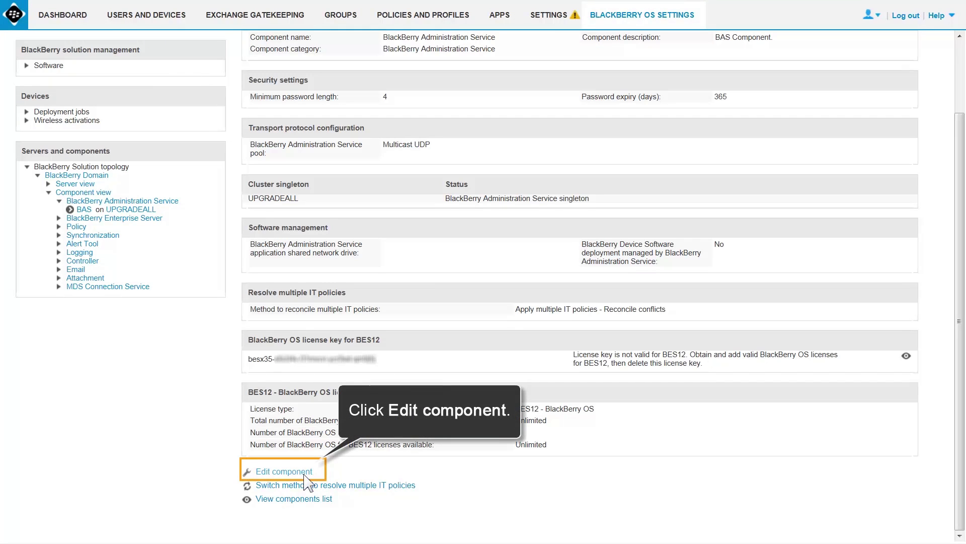
{"action": "left_click", "coordinate": [281, 472]}
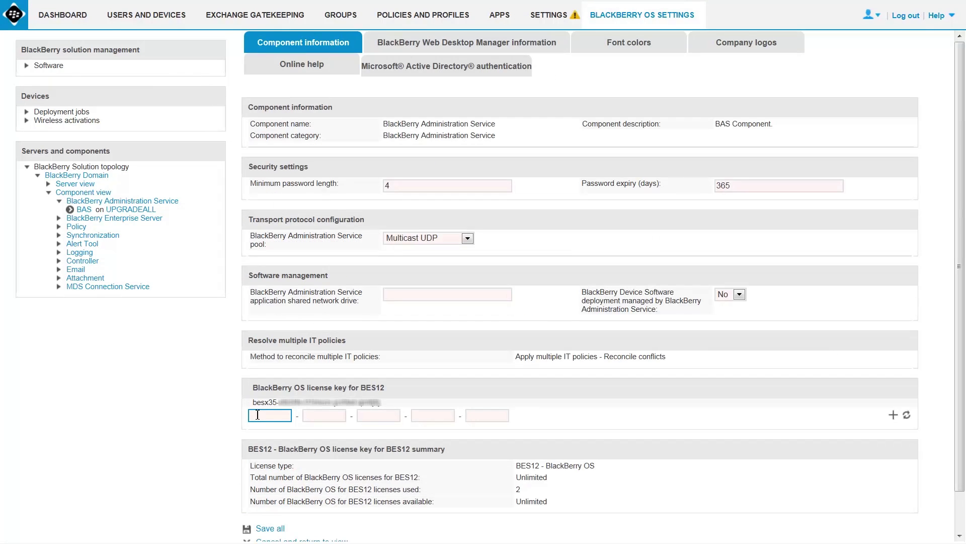
{"action": "type", "text": "bes12p"}
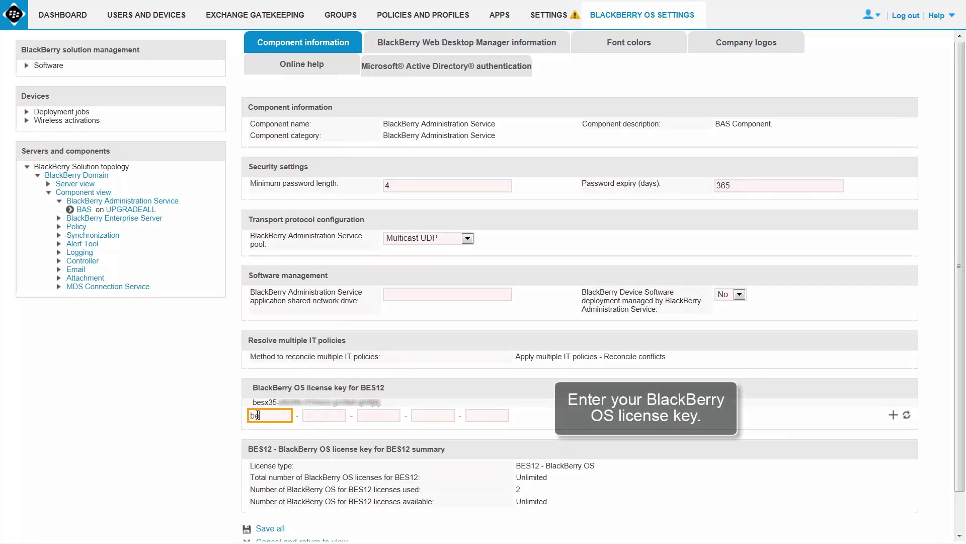
{"action": "left_click", "coordinate": [315, 417]}
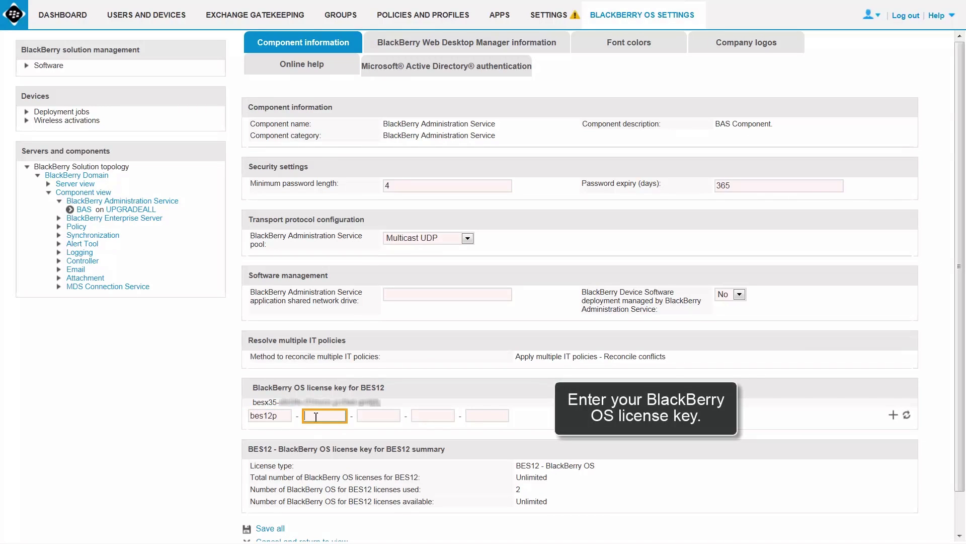
{"action": "type", "text": "12345"}
{"action": "left_click", "coordinate": [384, 415]}
{"action": "type", "text": "12345"}
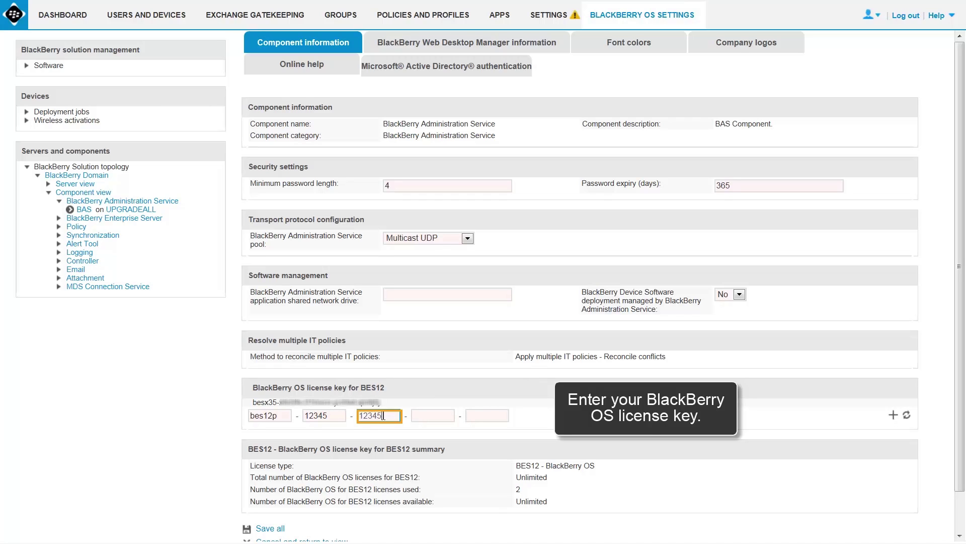
{"action": "left_click", "coordinate": [434, 415]}
{"action": "type", "text": "12345"}
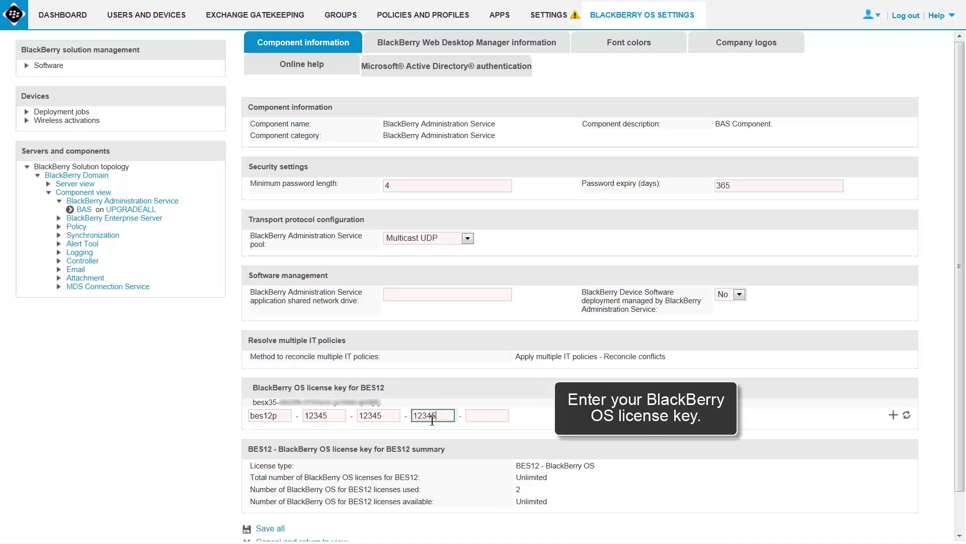
{"action": "left_click", "coordinate": [488, 415]}
{"action": "type", "text": "12345"}
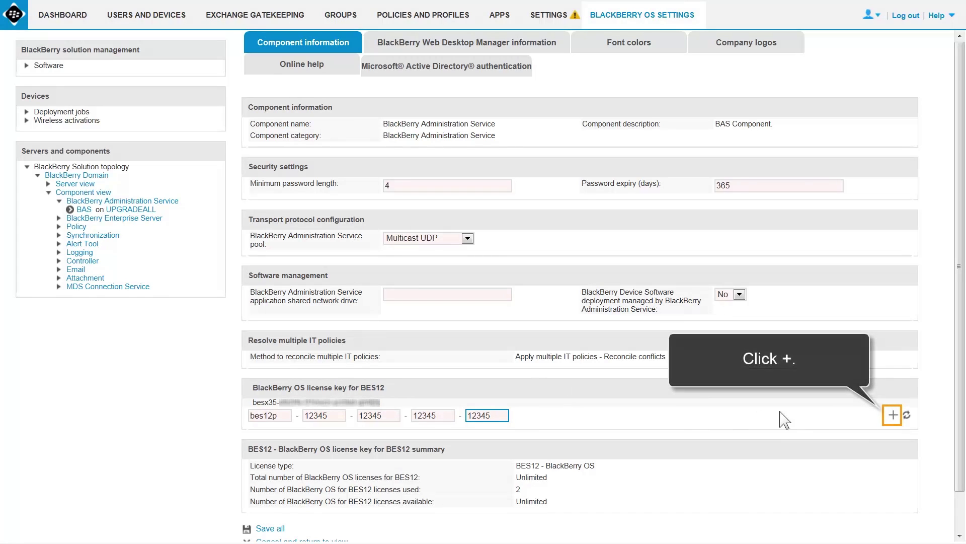
Add the entered key to the license list and save all component changes.
{"action": "left_click", "coordinate": [893, 415]}
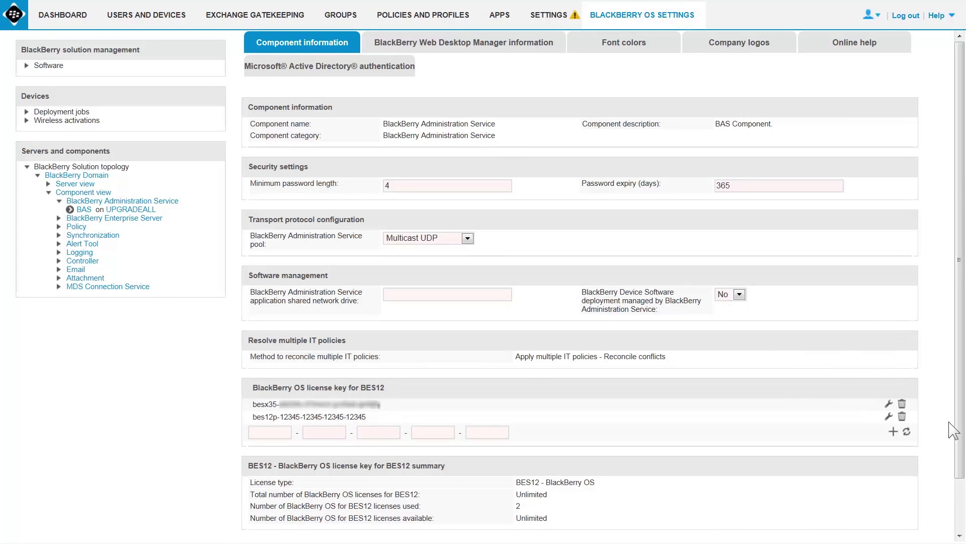
{"action": "scroll", "coordinate": [959, 437], "scroll_direction": "down", "scroll_amount": 1}
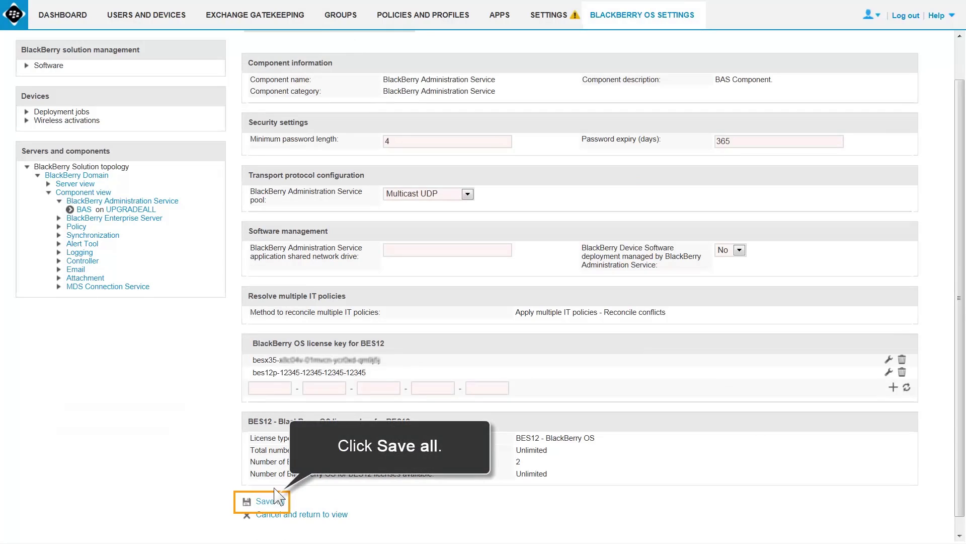
{"action": "left_click", "coordinate": [267, 501]}
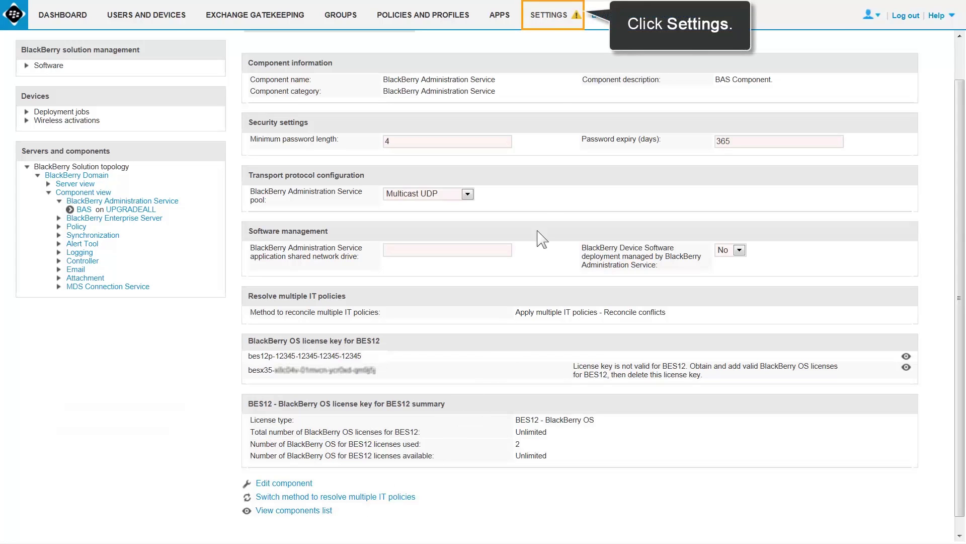
From Settings > Licensing > Licensing summary, enter the Silver license activation ID and activate it.
{"action": "left_click", "coordinate": [552, 20]}
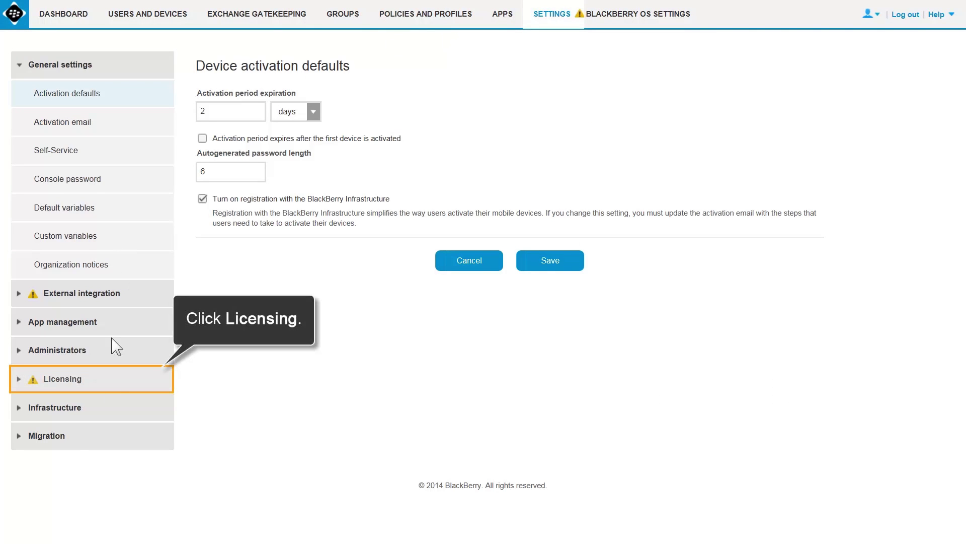
{"action": "left_click", "coordinate": [110, 384]}
{"action": "left_click", "coordinate": [111, 408]}
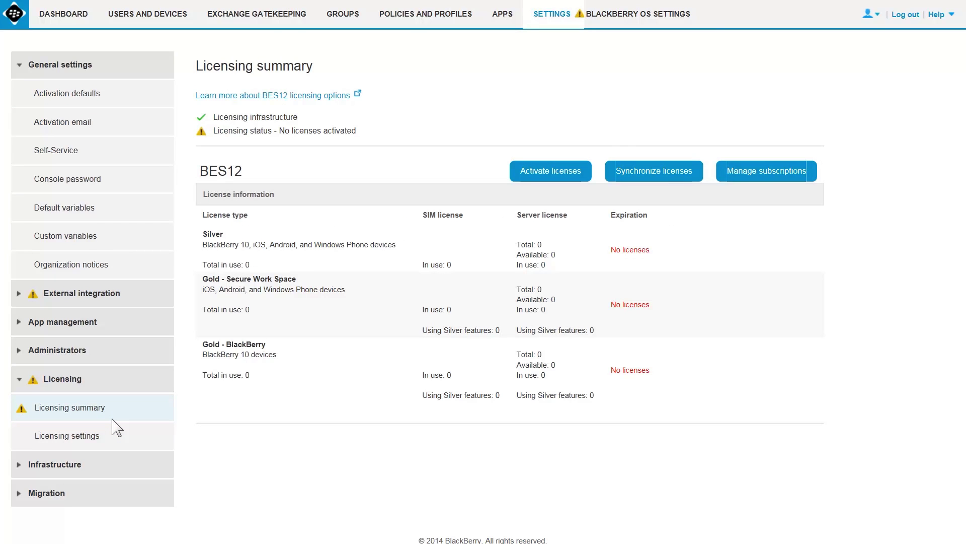
{"action": "left_click", "coordinate": [550, 171]}
{"action": "left_click", "coordinate": [414, 194]}
{"action": "type", "text": "beselm-12g34h-5612g-34h56-12g34h"}
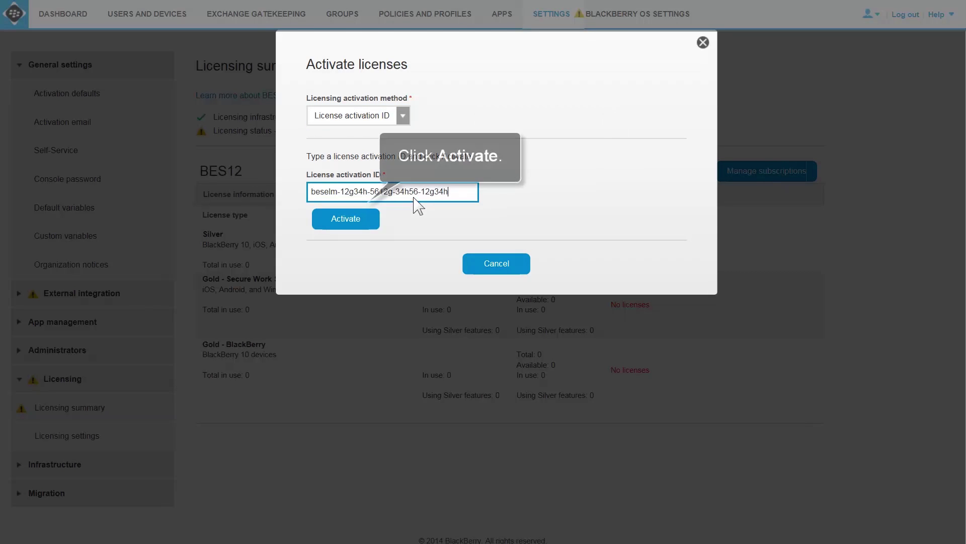
{"action": "left_click", "coordinate": [354, 225]}
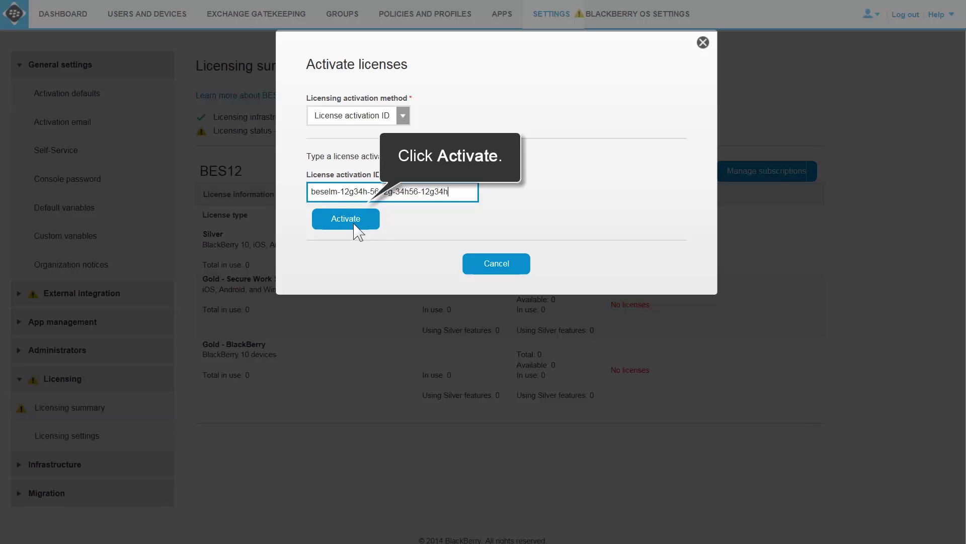